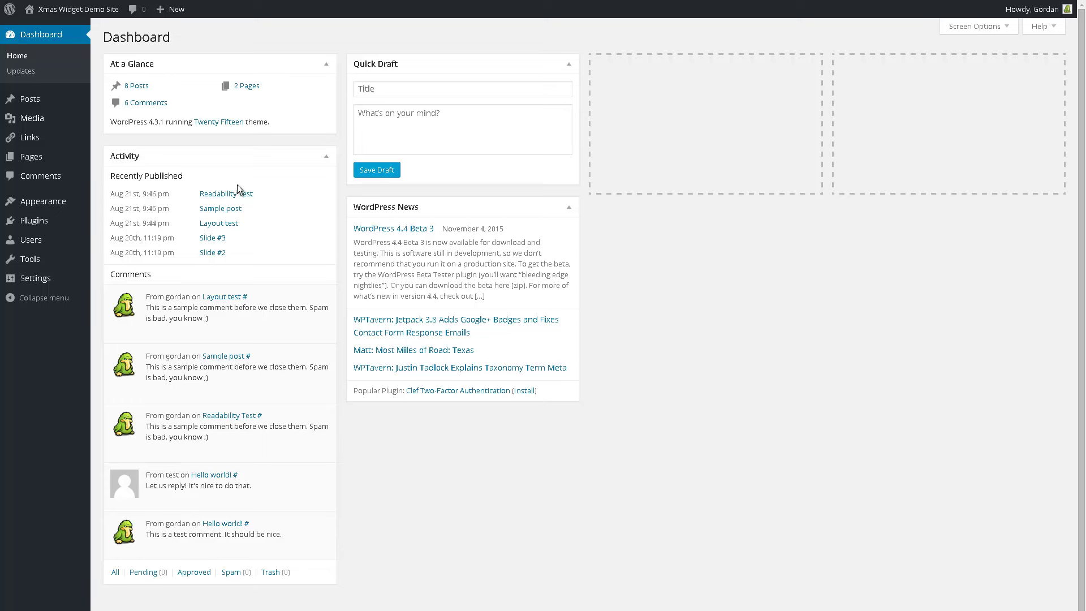
# Upload xmas-widget-v1.zip from Plugins > Add New, install it and activate the plugin
pyautogui.moveTo(35, 221)
pyautogui.click(43, 222)
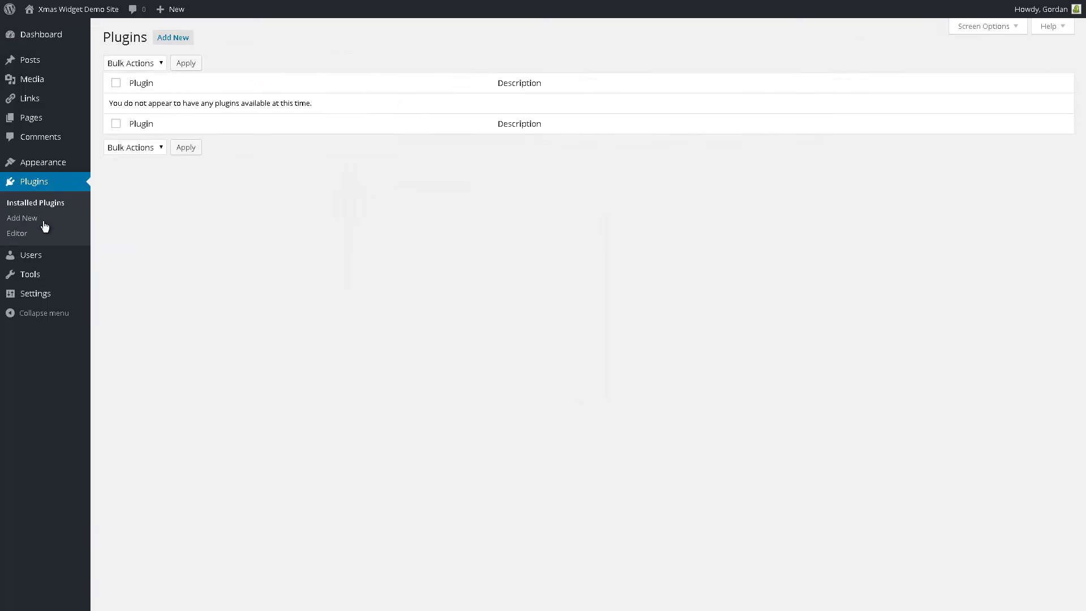
pyautogui.click(166, 39)
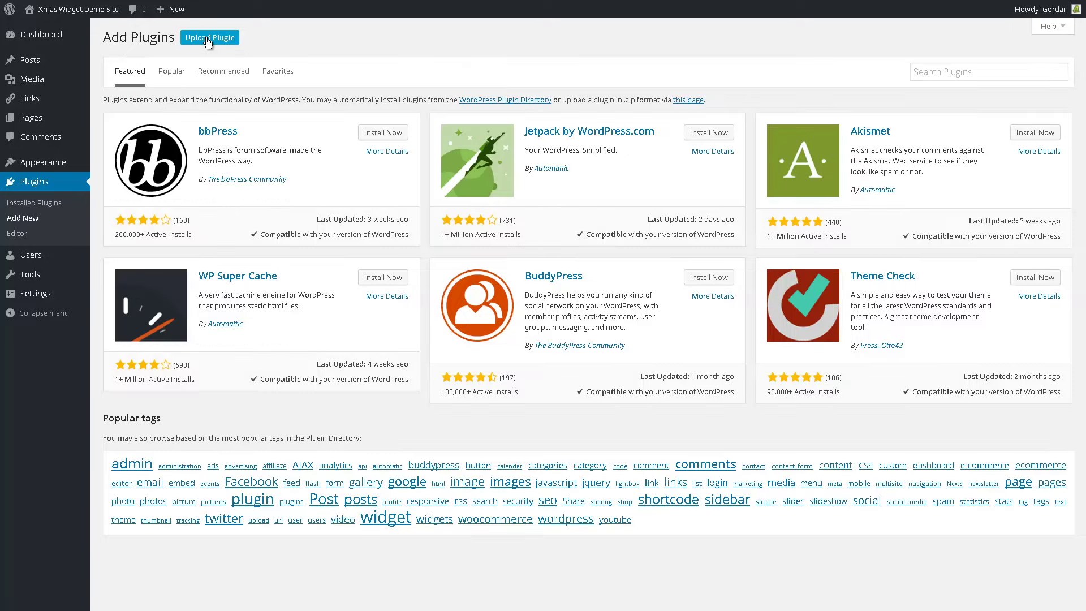
pyautogui.click(207, 37)
pyautogui.click(514, 135)
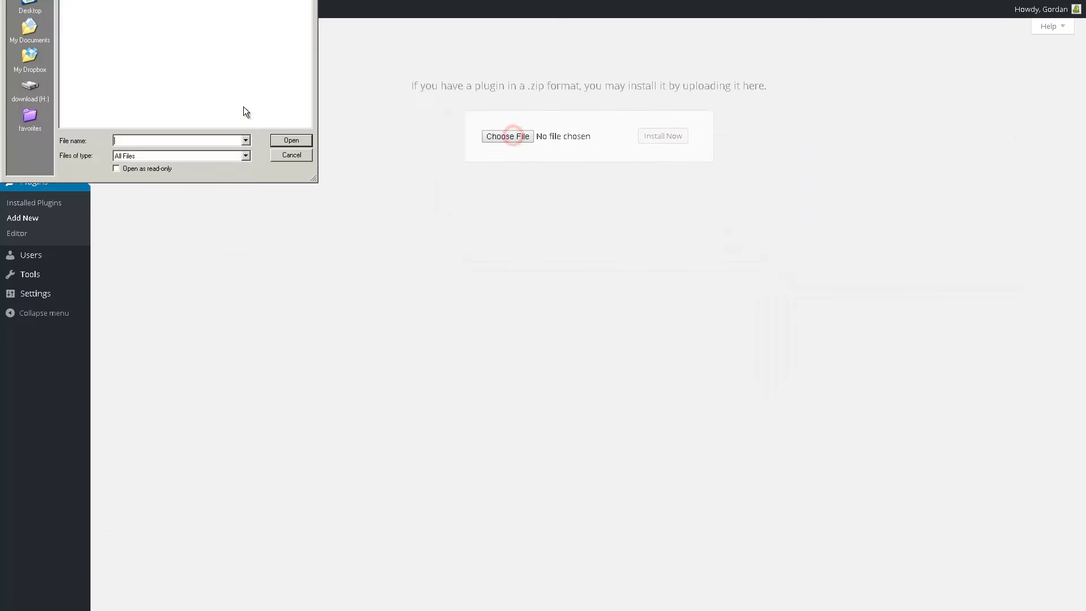
pyautogui.click(110, 4)
pyautogui.press('Return')
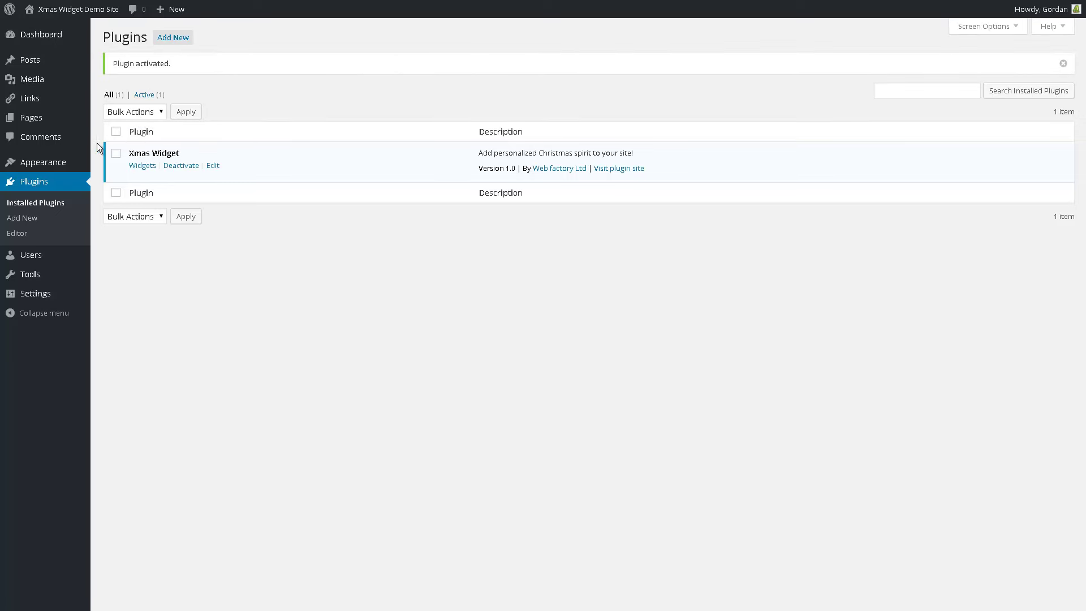
# Drag Xmas Widget into the Widget Area, paste the license key and save to activate it
pyautogui.moveTo(42, 162)
pyautogui.click(112, 196)
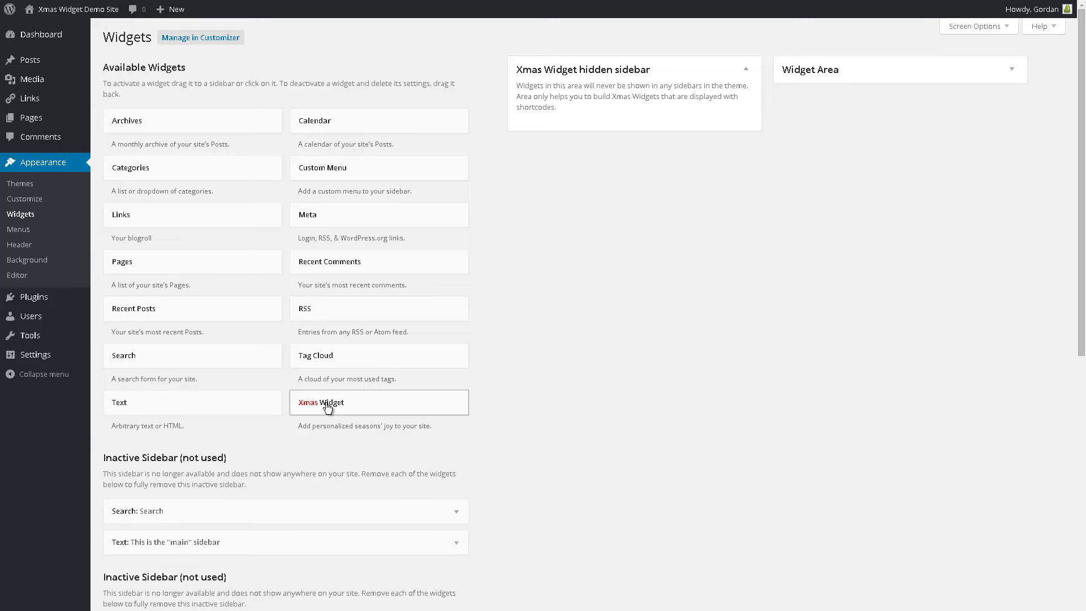
pyautogui.moveTo(327, 407); pyautogui.dragTo(832, 111)
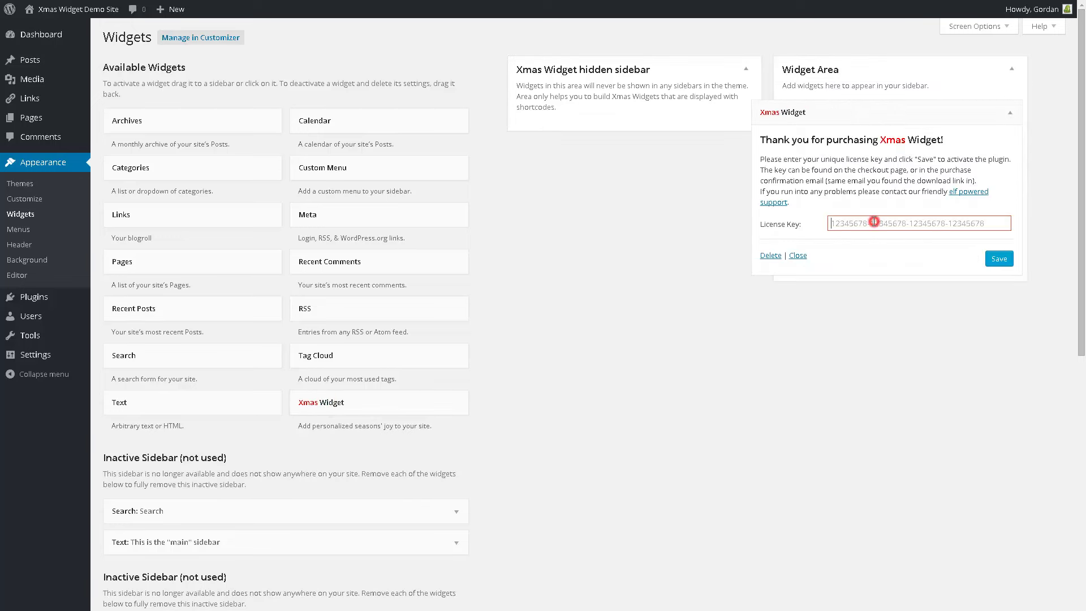
pyautogui.hotkey('ctrl', 'v')
pyautogui.click(998, 260)
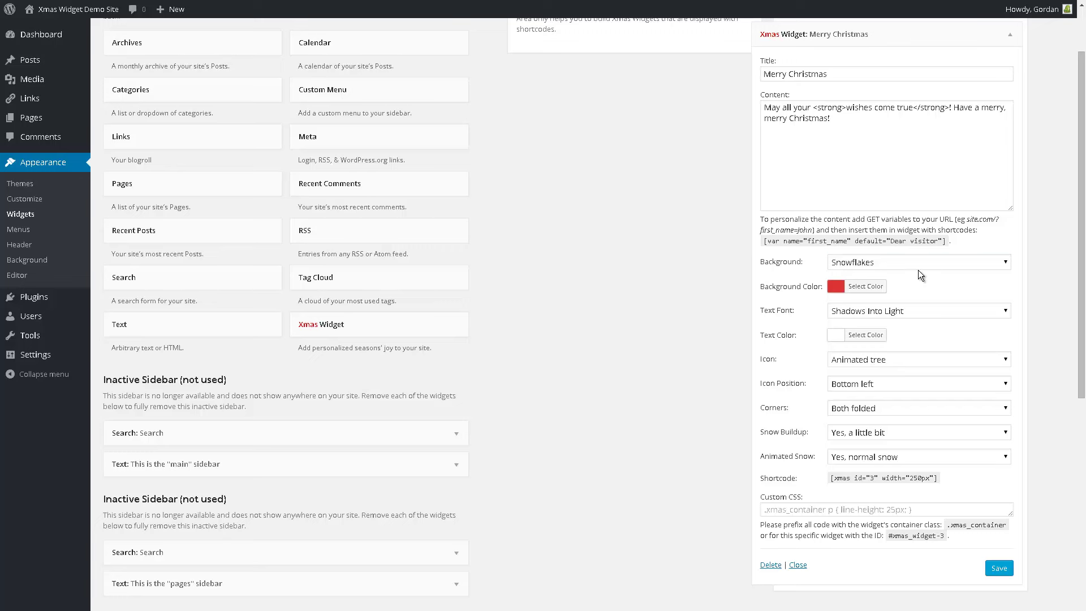
# Give the card a non-transparent snow background in gold
pyautogui.click(919, 263)
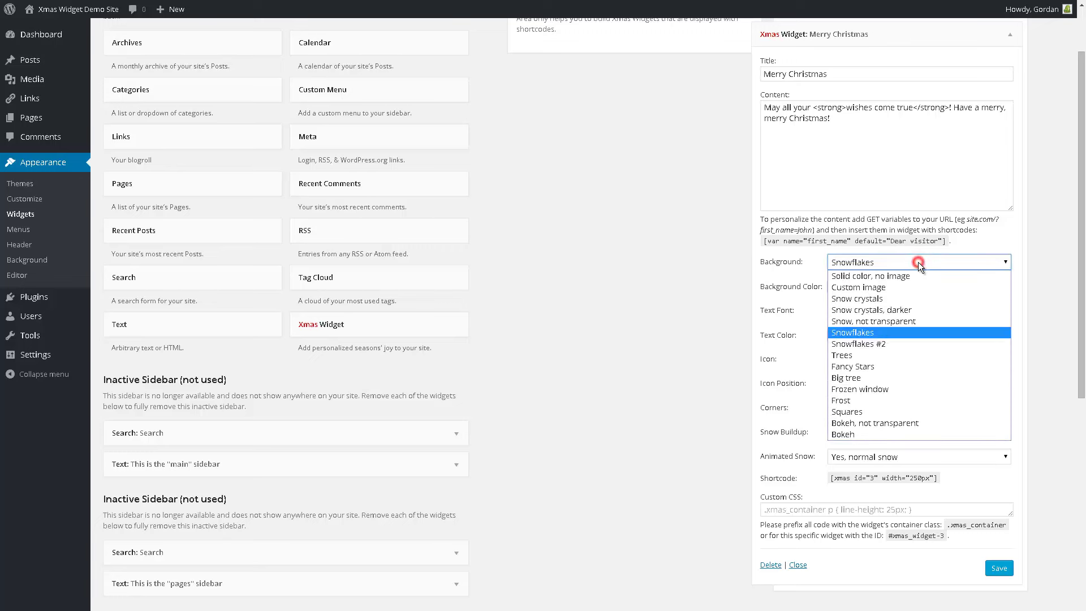
pyautogui.click(913, 285)
pyautogui.click(912, 267)
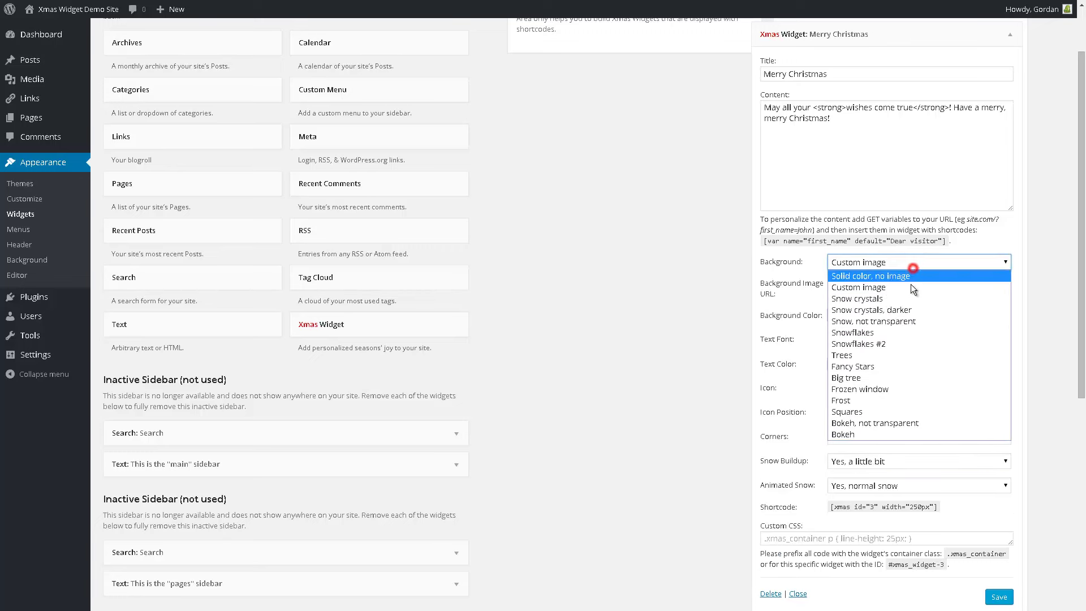
pyautogui.click(908, 326)
pyautogui.click(865, 286)
pyautogui.moveTo(844, 331); pyautogui.dragTo(847, 322)
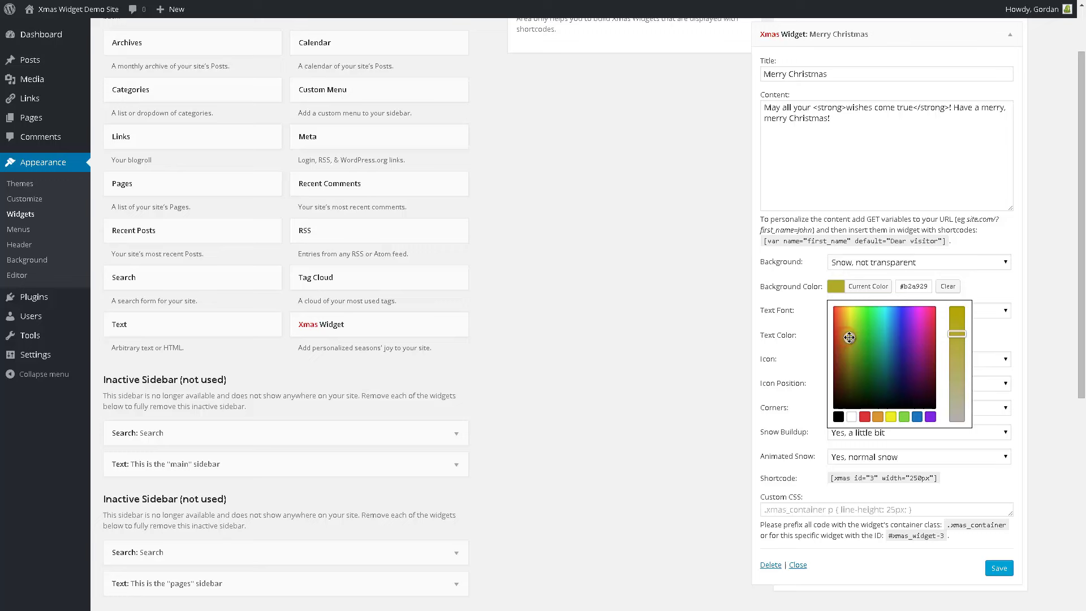
pyautogui.click(984, 289)
# Set the text to Emily's Candy in grey and the animated snow to blizzard
pyautogui.click(939, 310)
pyautogui.click(926, 358)
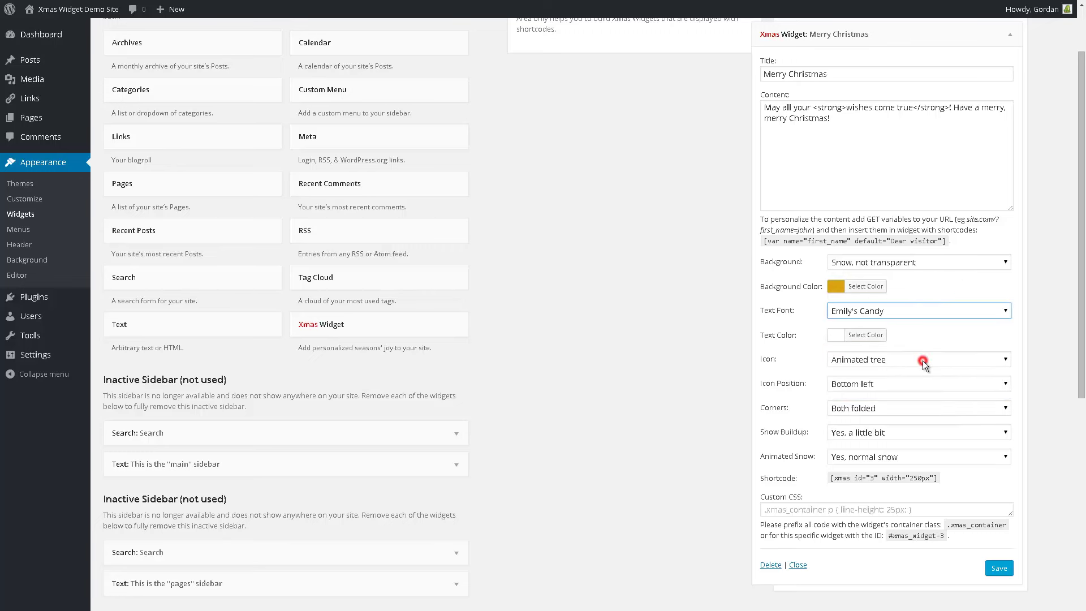
pyautogui.click(866, 334)
pyautogui.moveTo(861, 368); pyautogui.dragTo(888, 407)
pyautogui.click(985, 331)
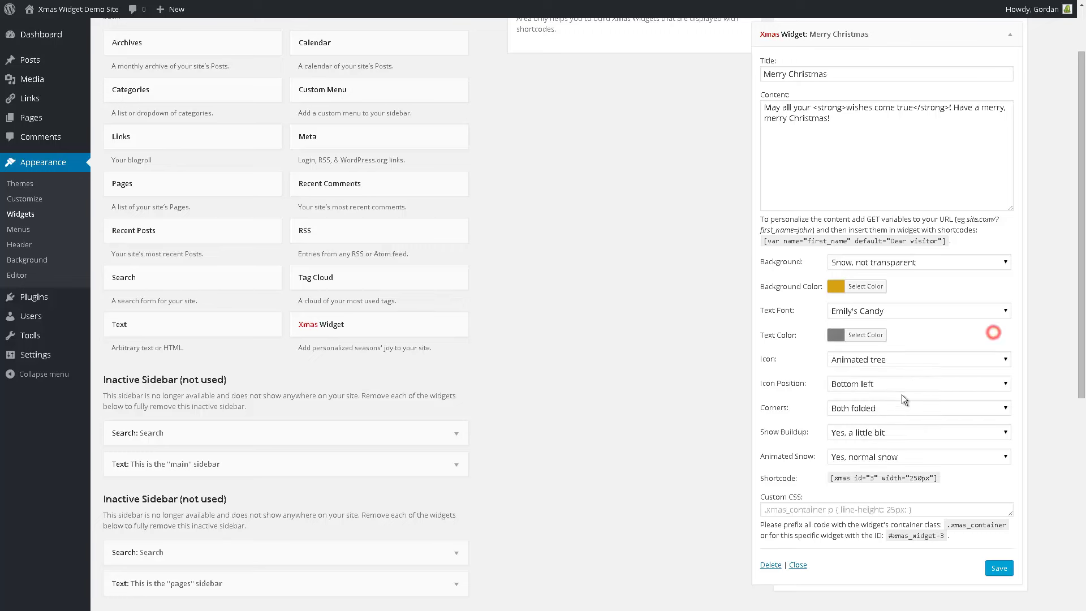
pyautogui.click(882, 456)
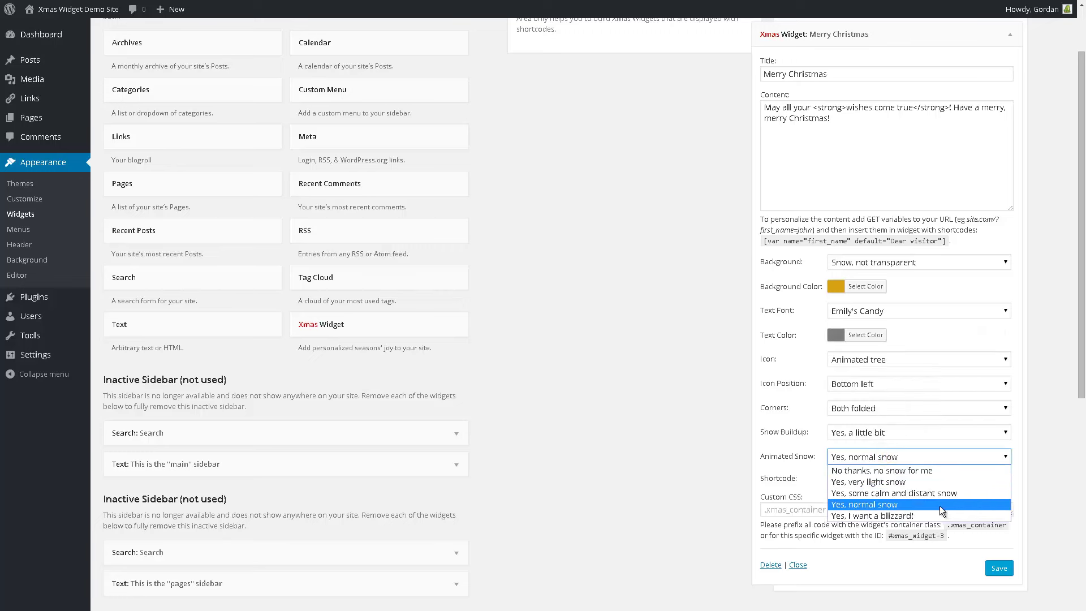
pyautogui.click(923, 515)
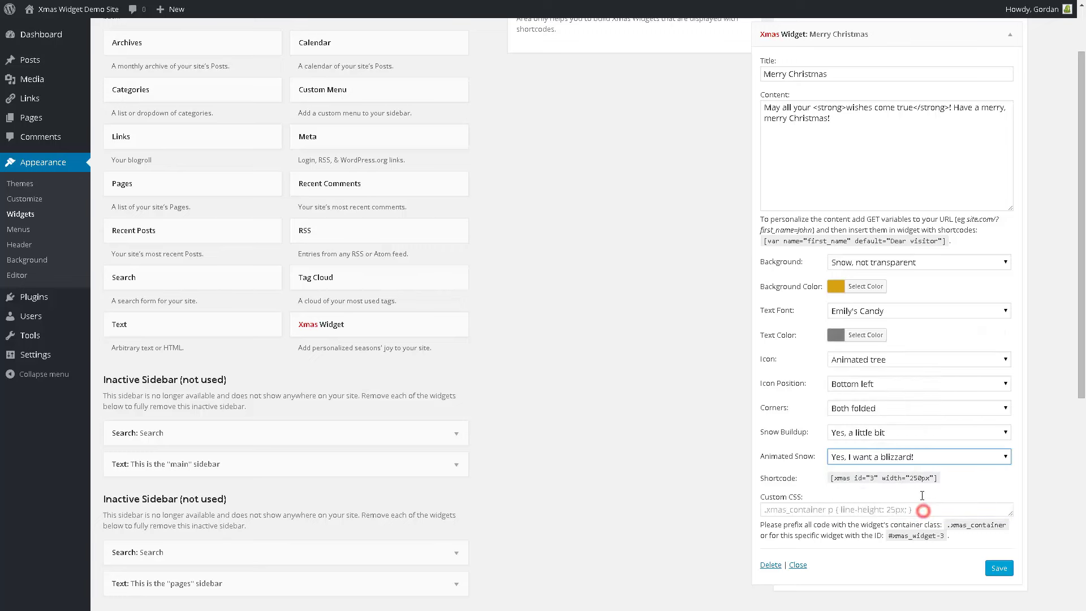
# Choose the Red gift icon, save the widget and select its shortcode [xmas id="3" width="250px"]
pyautogui.click(880, 387)
pyautogui.click(879, 370)
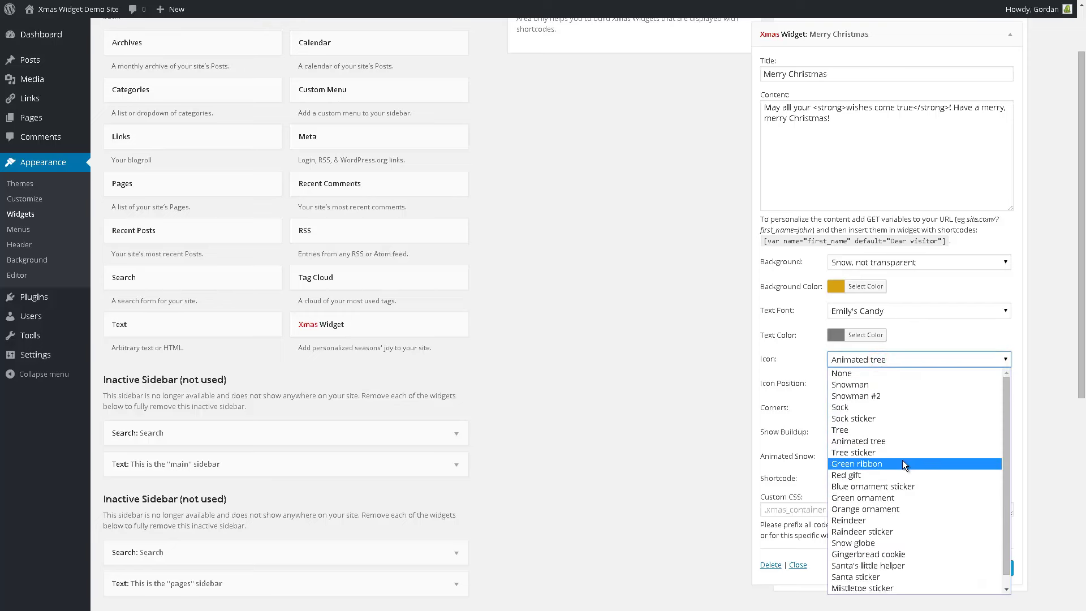
pyautogui.click(904, 476)
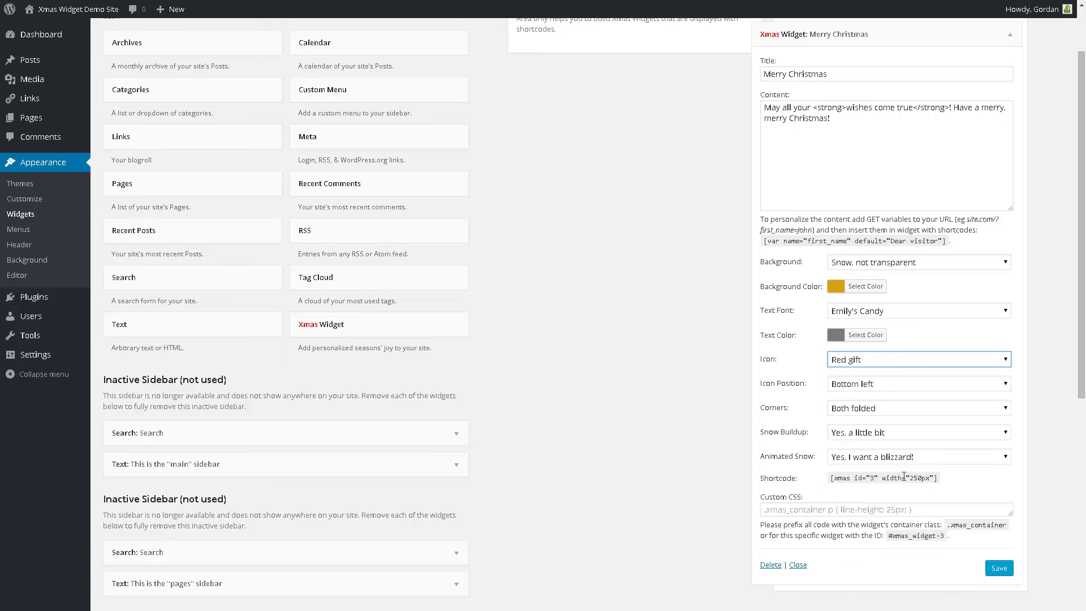
pyautogui.click(989, 562)
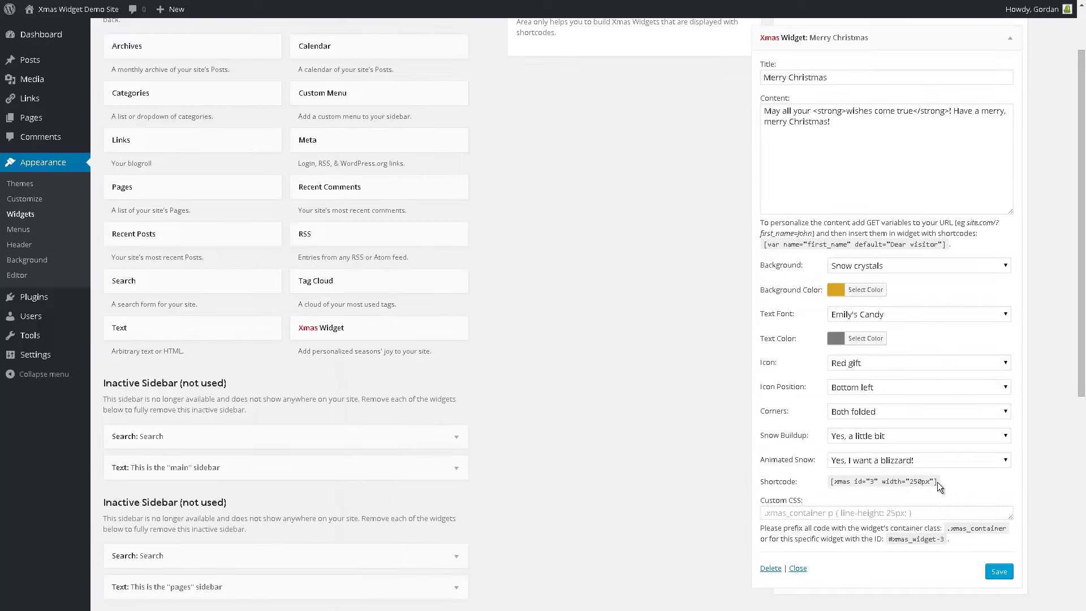
pyautogui.moveTo(937, 482); pyautogui.dragTo(841, 481)
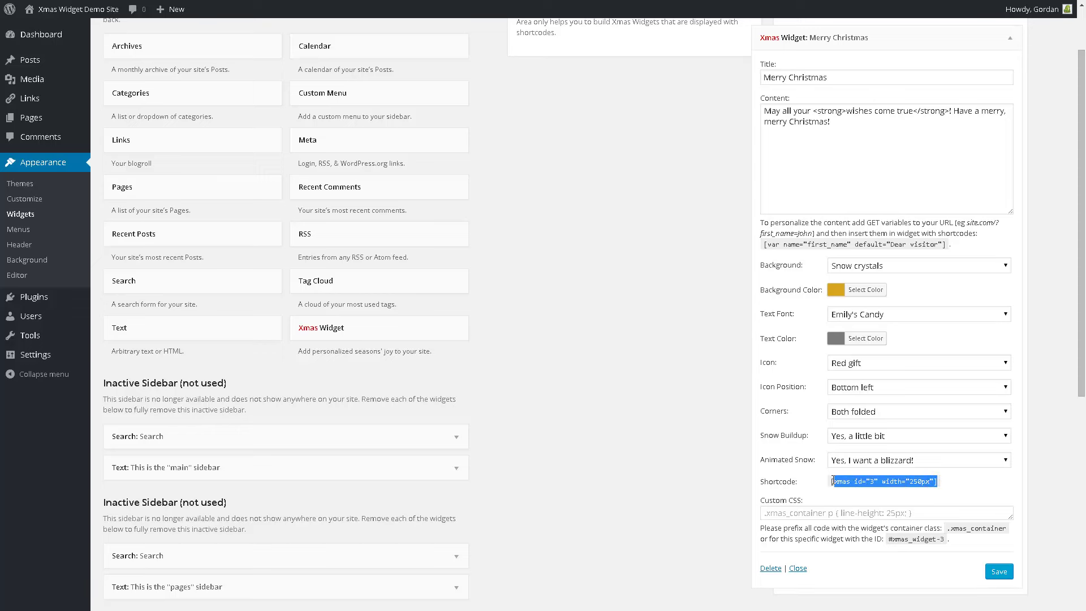
pyautogui.moveTo(841, 481); pyautogui.dragTo(831, 481)
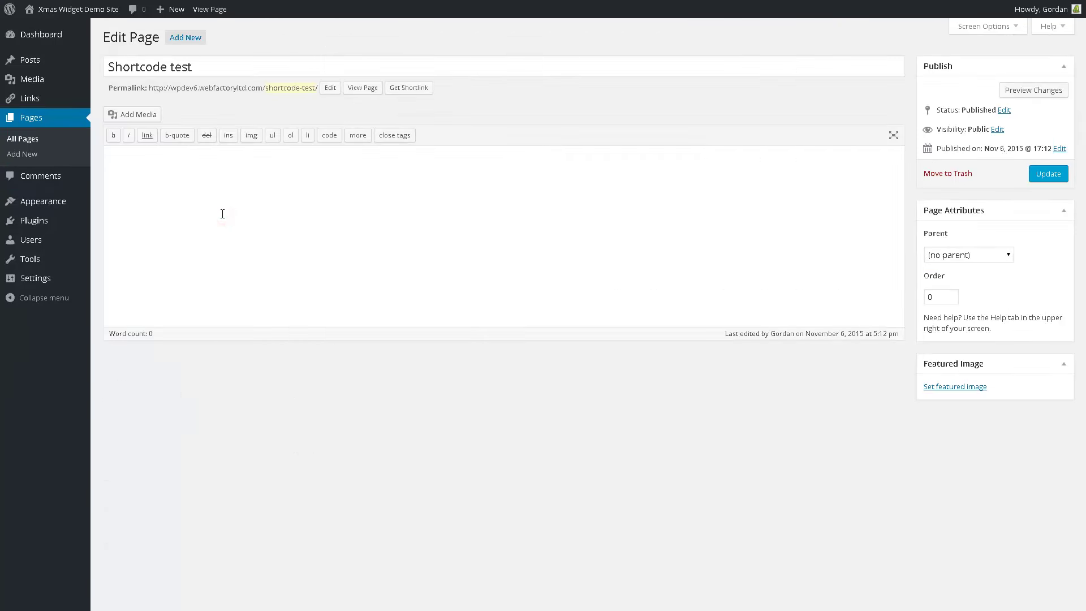
# Paste the shortcode twice into Shortcode test, second at 100% width, and update the page
pyautogui.write('[xmas id="3" width="250px"]')
pyautogui.press('Return')
pyautogui.press('Return')
pyautogui.write('[xmas id="3" width="250px"]')
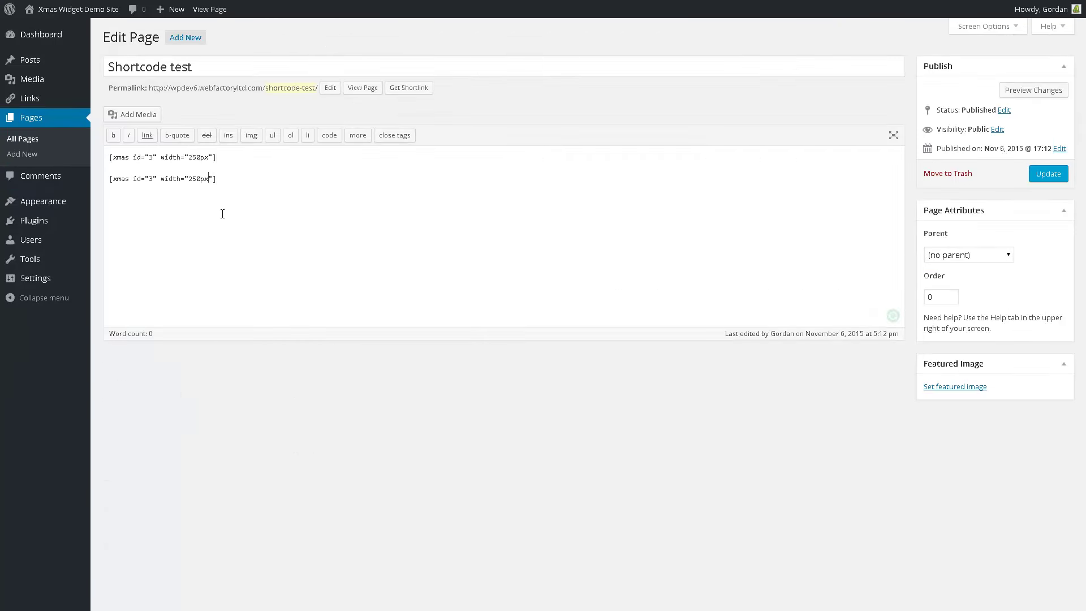
pyautogui.hotkey('ctrl', 'shift', 'Left')
pyautogui.write('100')
pyautogui.click(1049, 173)
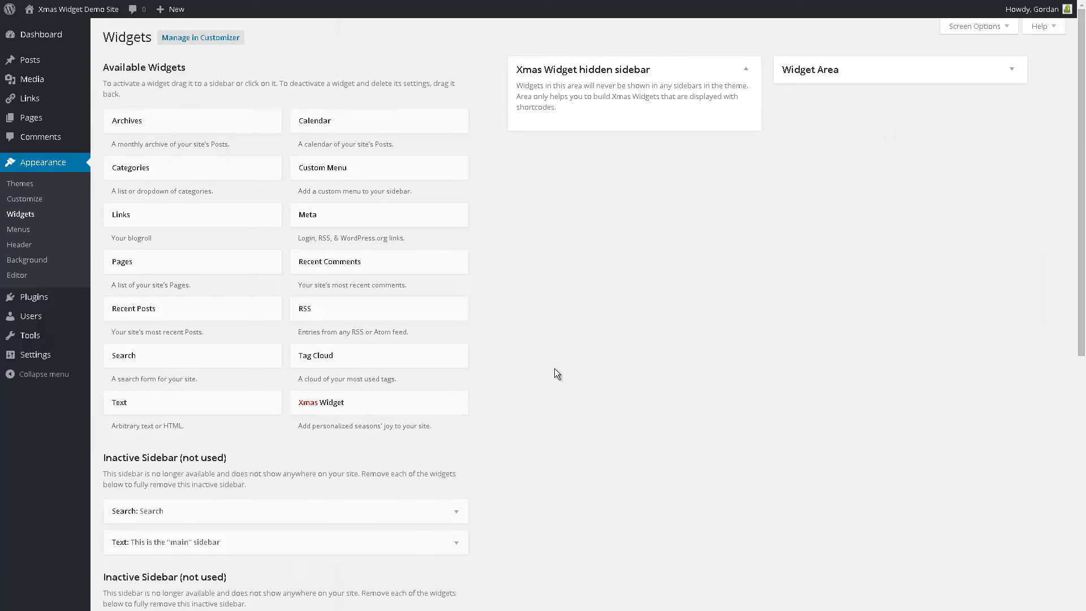
# Drop a new Xmas Widget into the hidden sidebar, save it for shortcode id 4, select the first_name example
pyautogui.moveTo(338, 406)
pyautogui.mouseDown()
pyautogui.moveTo(574, 114)
pyautogui.moveTo(560, 131)
pyautogui.mouseUp()
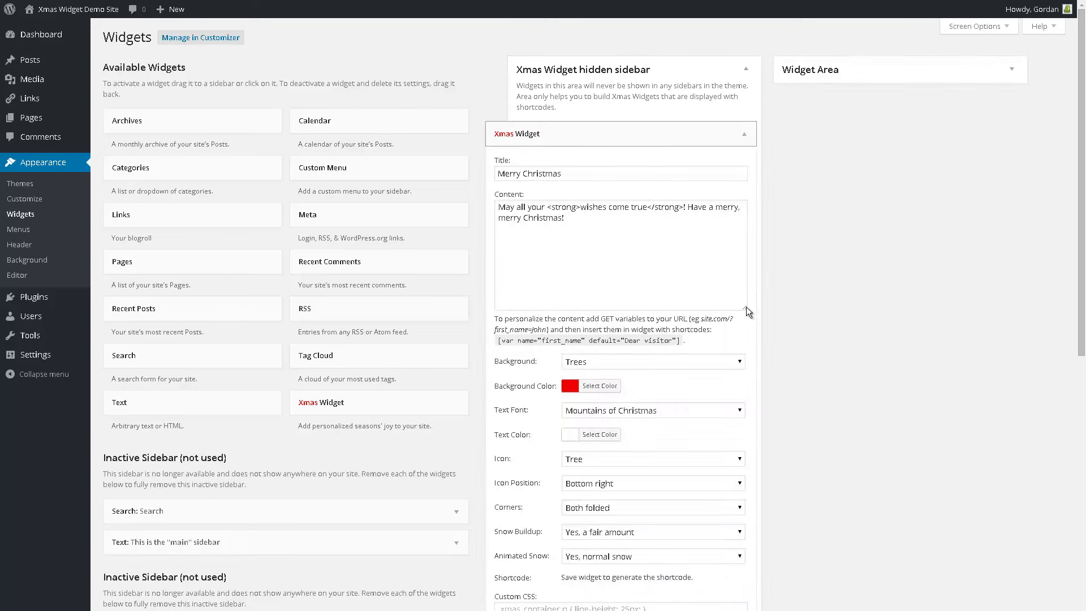
pyautogui.scroll(-2, 746, 311)
pyautogui.click(732, 556)
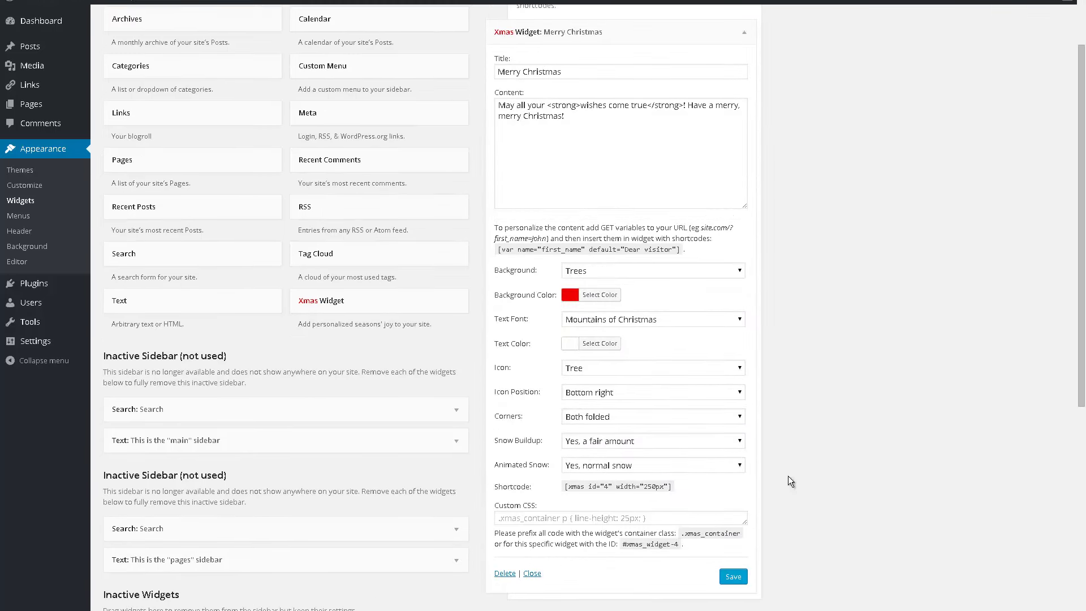
pyautogui.moveTo(550, 248); pyautogui.dragTo(584, 249)
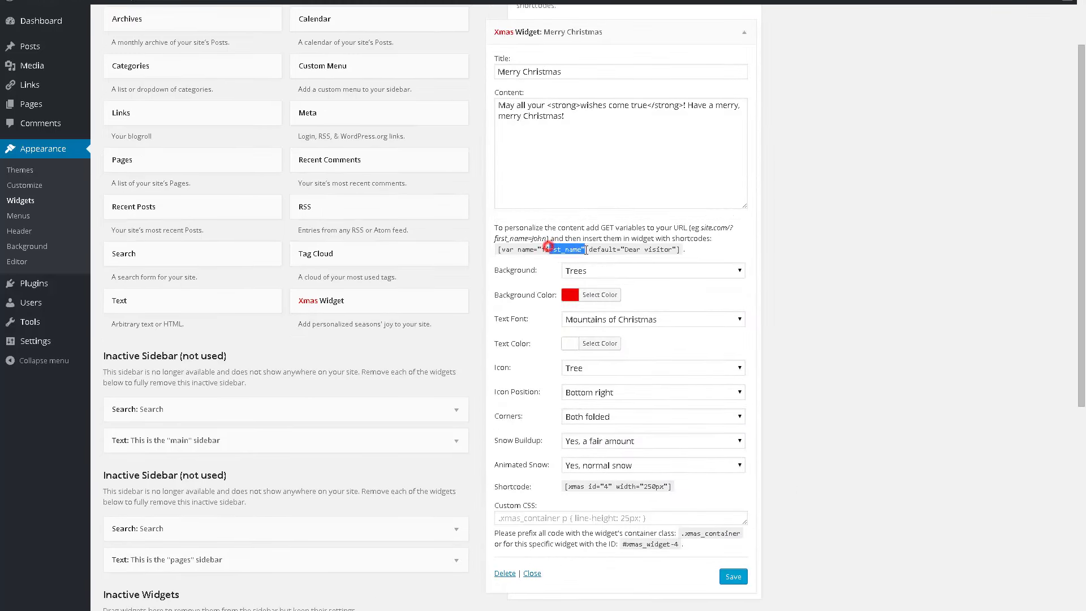
# Add a first line "Dear [var name="first_name"]" with default visitor above the message
pyautogui.click(501, 105)
pyautogui.press('Return')
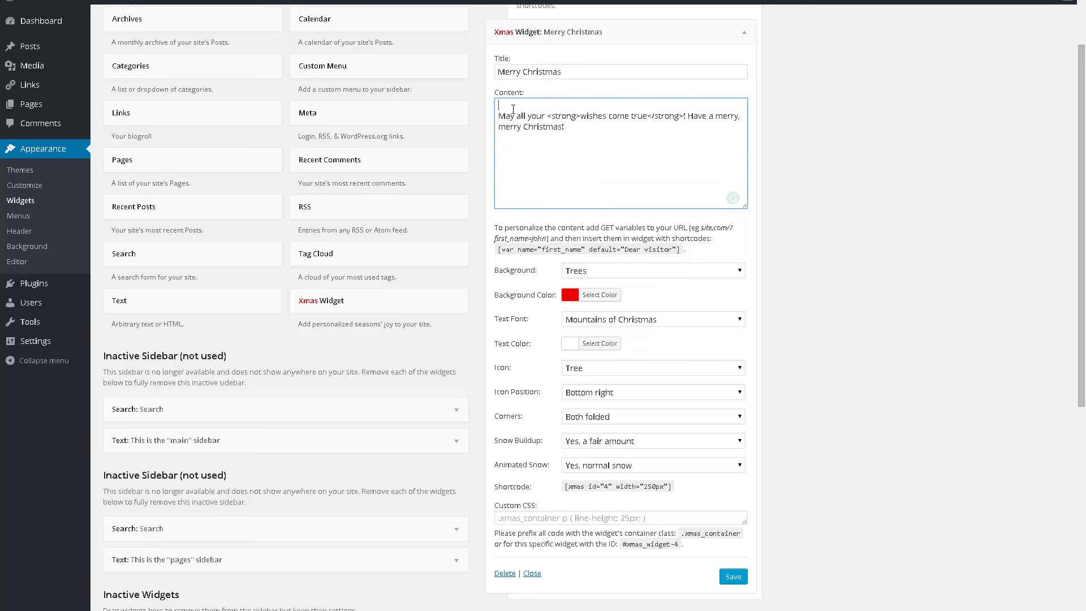
pyautogui.write('Dear [var name="first_name" default="Dear visitor"]')
pyautogui.press('Return')
pyautogui.write('Dear')
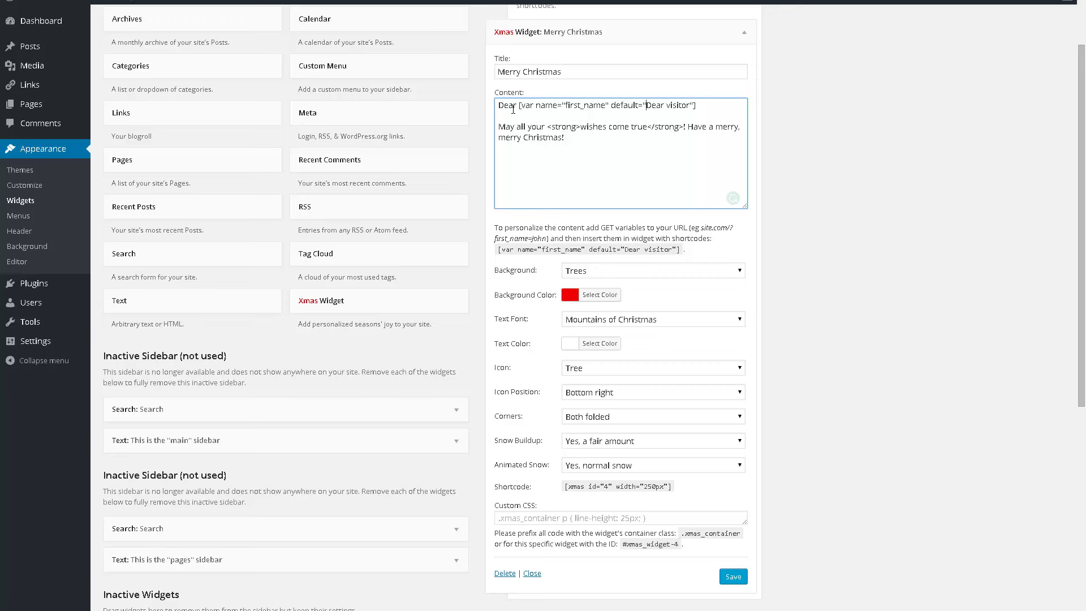
pyautogui.hotkey('shift', 'Right')
pyautogui.hotkey('shift', 'Right')
pyautogui.hotkey('shift', 'Right')
pyautogui.press('Delete')
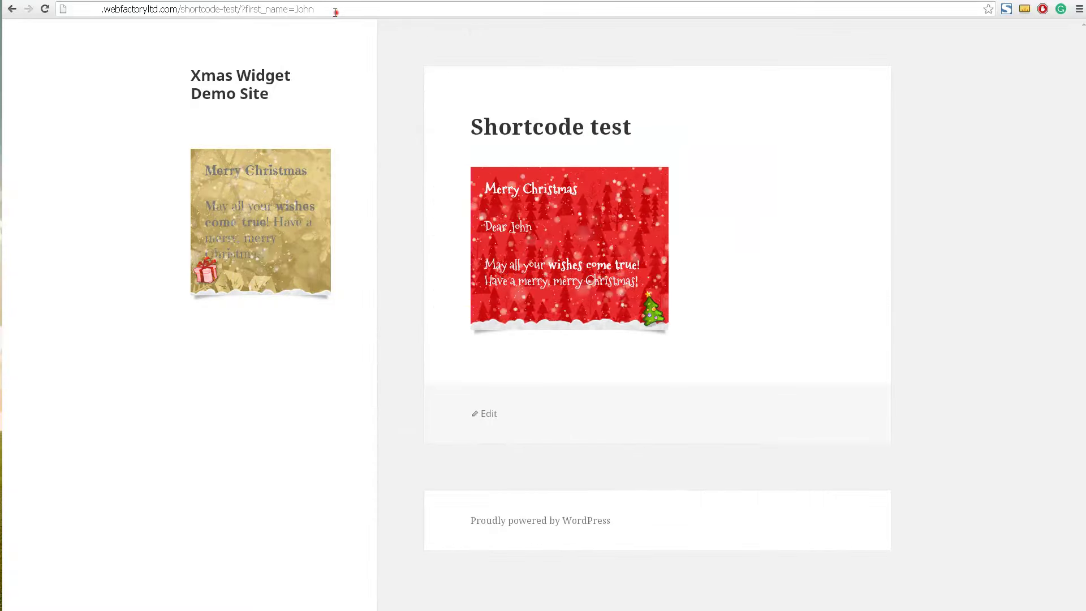
# Replace John after first_name= in the address with Marry and reload the page
pyautogui.moveTo(337, 12); pyautogui.dragTo(280, 9)
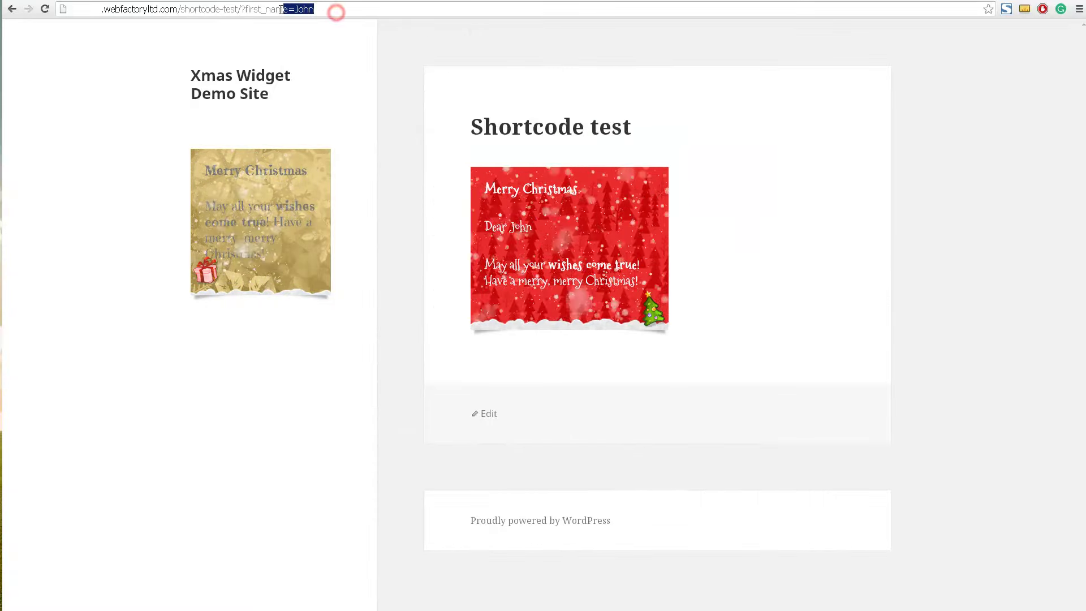
pyautogui.doubleClick(304, 9)
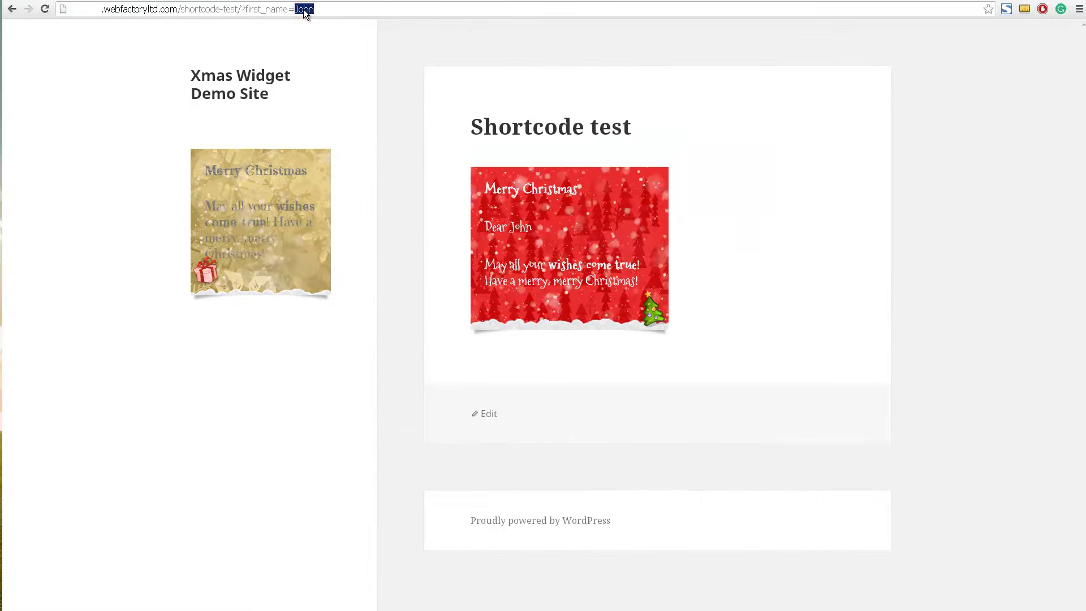
pyautogui.write('Merry')
pyautogui.press('Return')
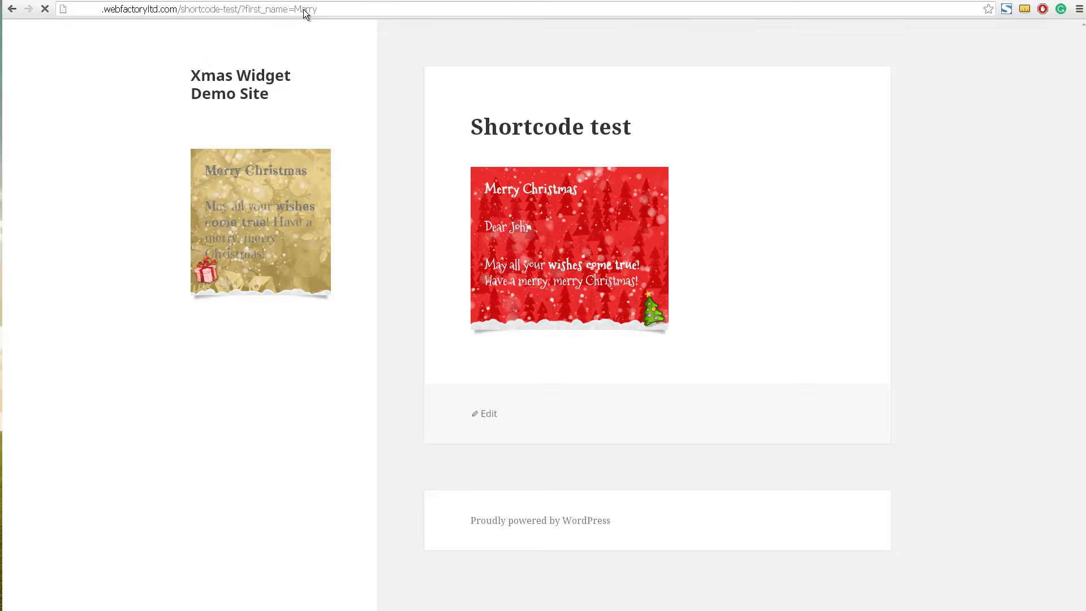